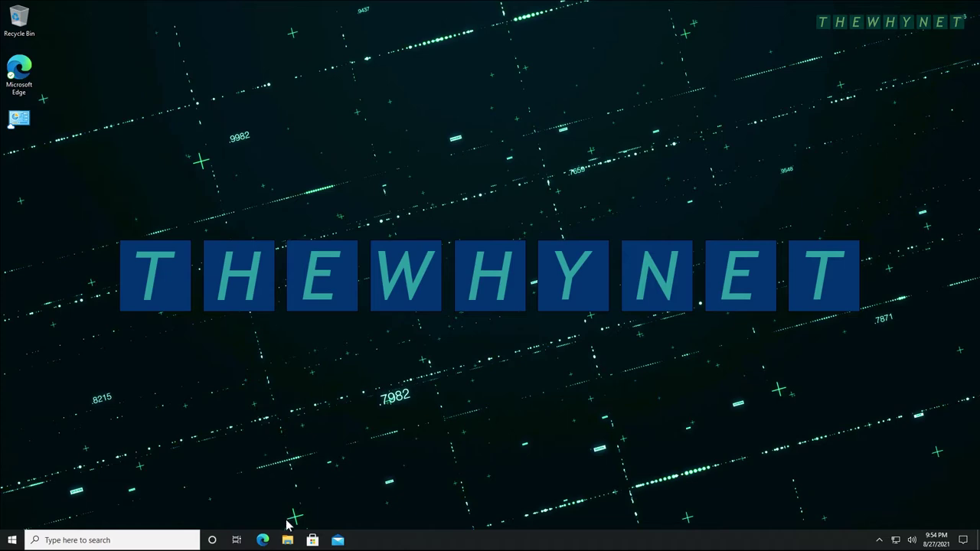
Open File Explorer from the taskbar.
left_click(288, 541)
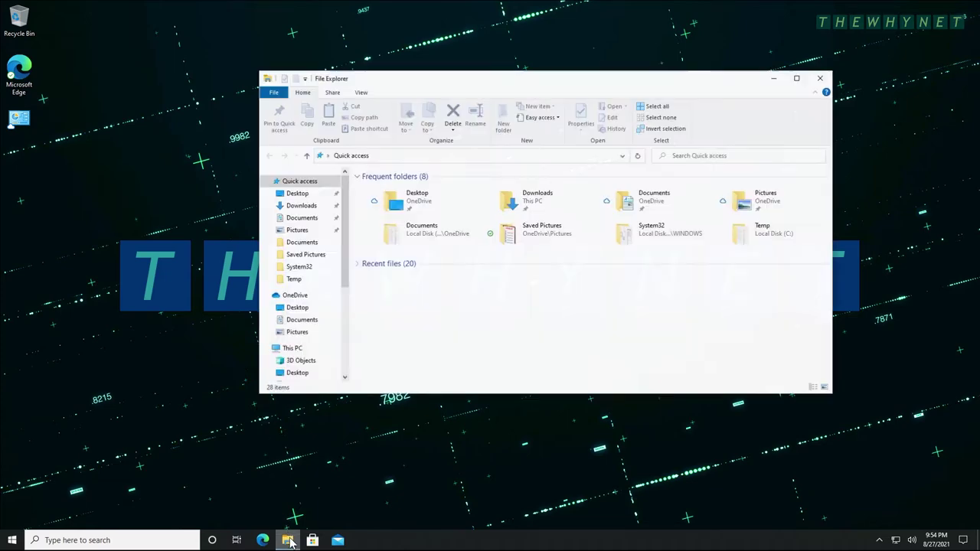
Browse through This PC and Local Disk (C:) into the Temp folder to view TEMP FILE 1–10.txt.
left_click(291, 351)
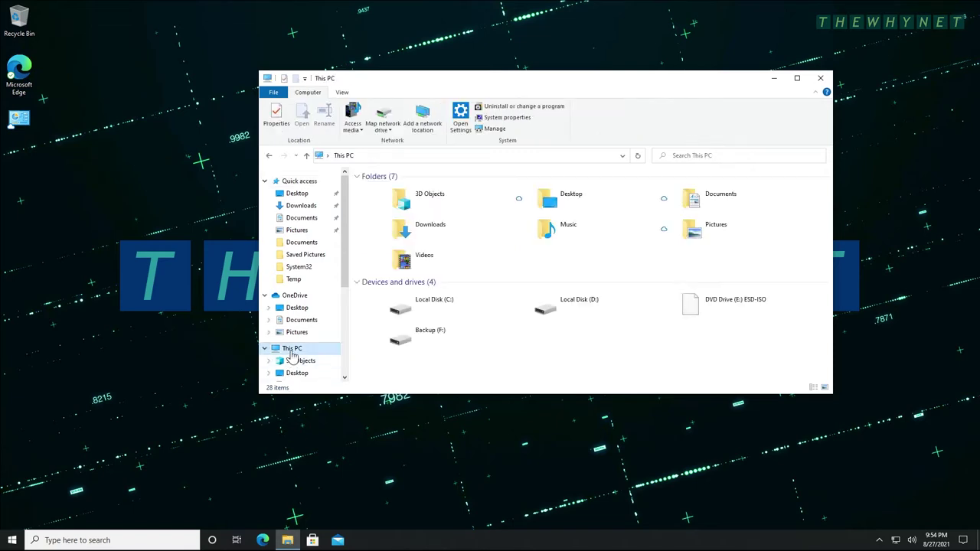
double_click(444, 298)
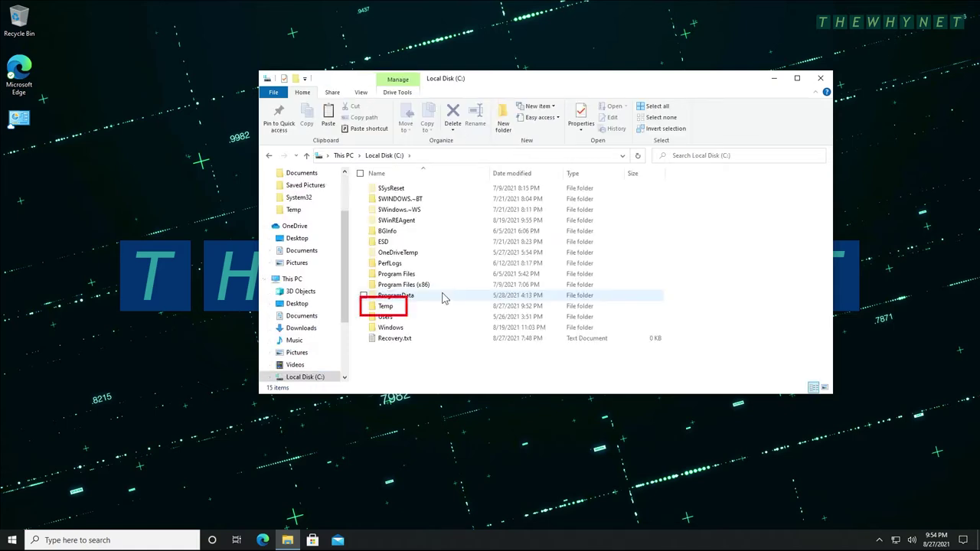
double_click(385, 307)
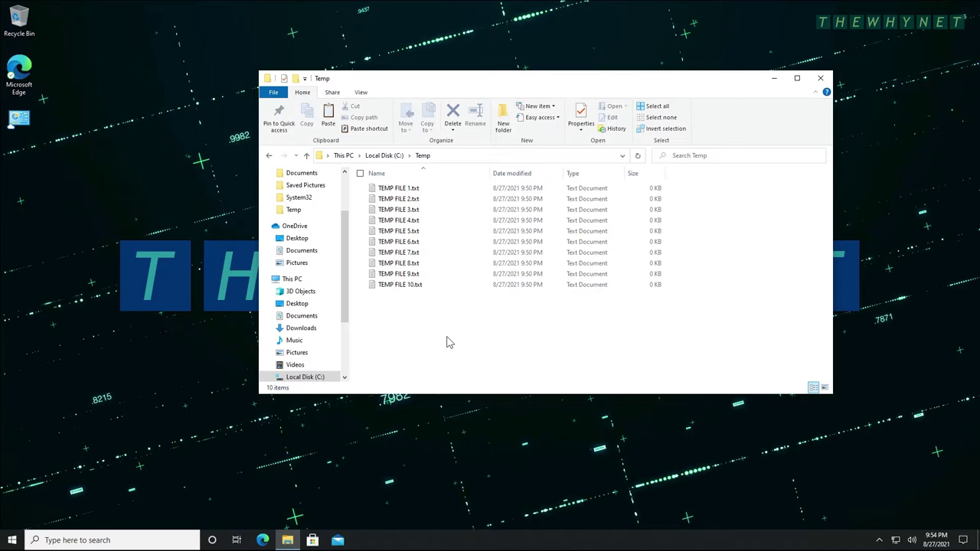
Close Explorer and start Create a system image in Backup and Restore (Windows 7), reached from Settings' Backup page.
left_click(821, 77)
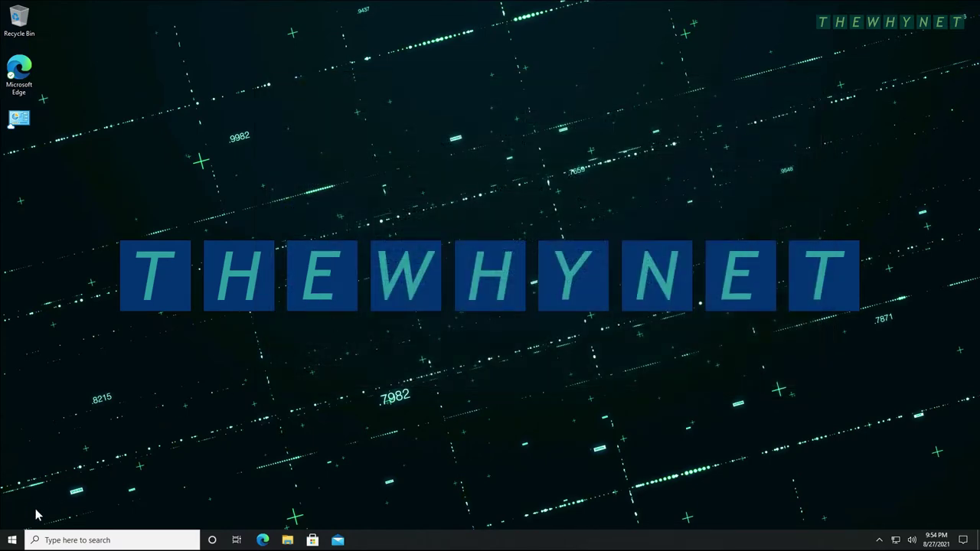
left_click(13, 540)
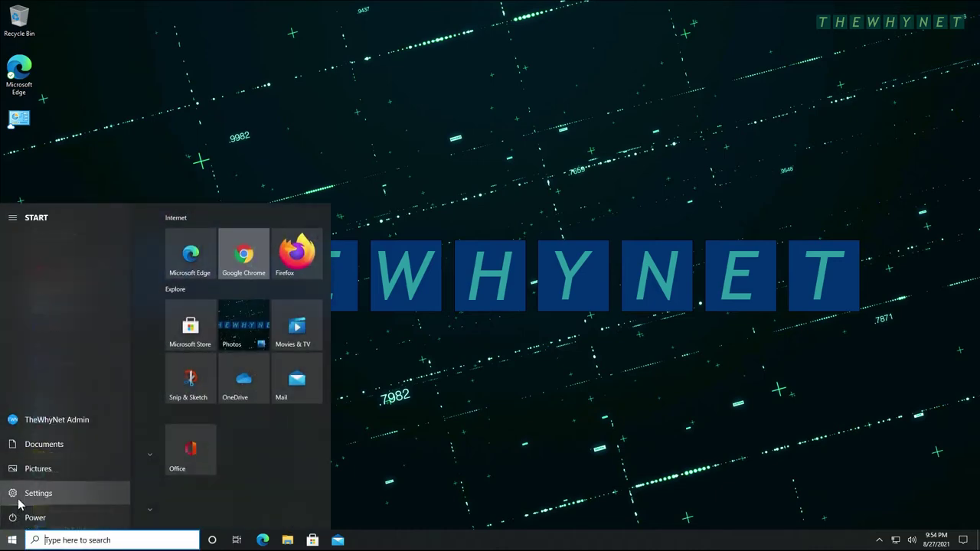
left_click(19, 503)
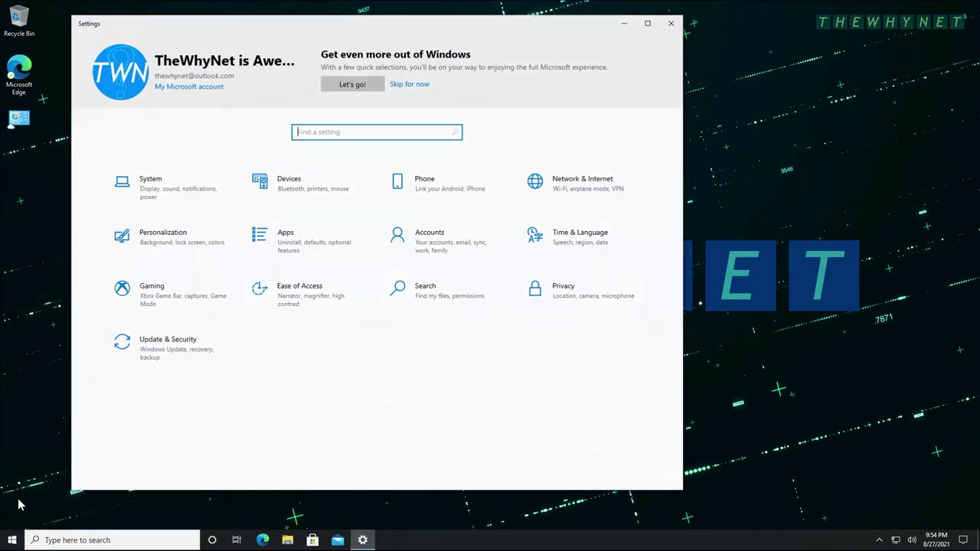
left_click(172, 351)
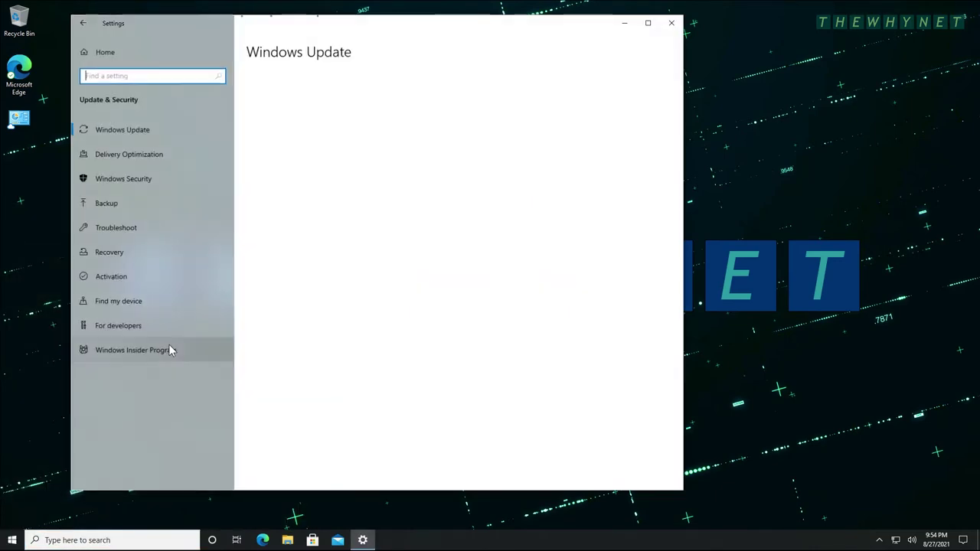
left_click(108, 202)
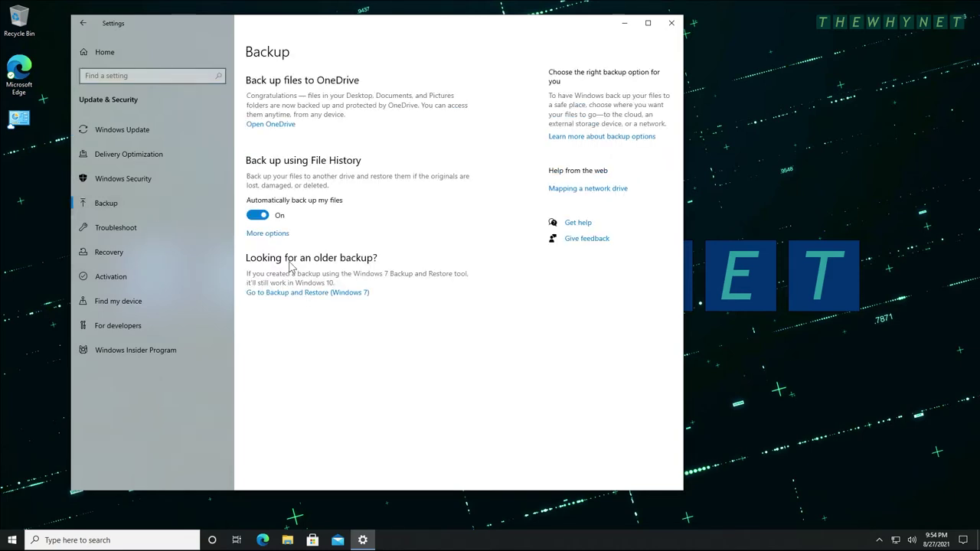
left_click(299, 293)
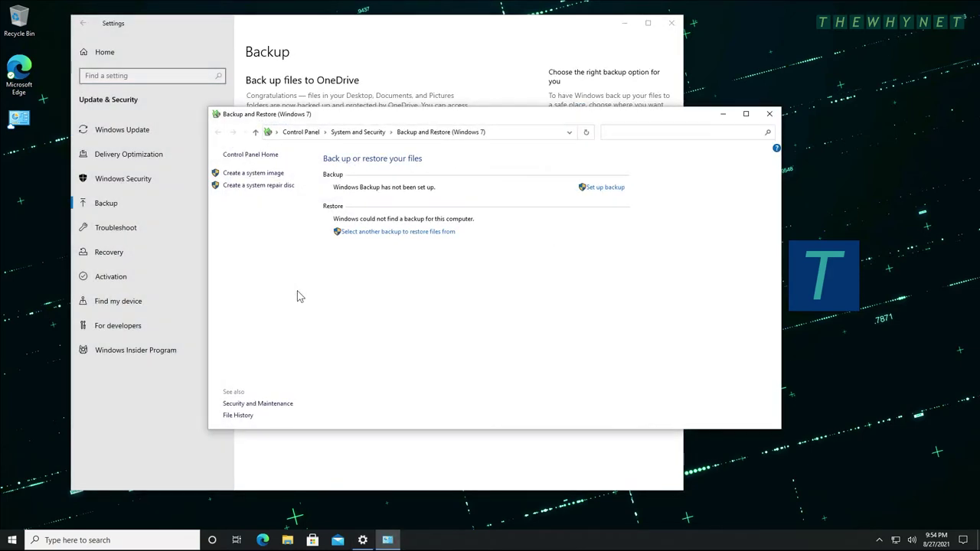
left_click(247, 174)
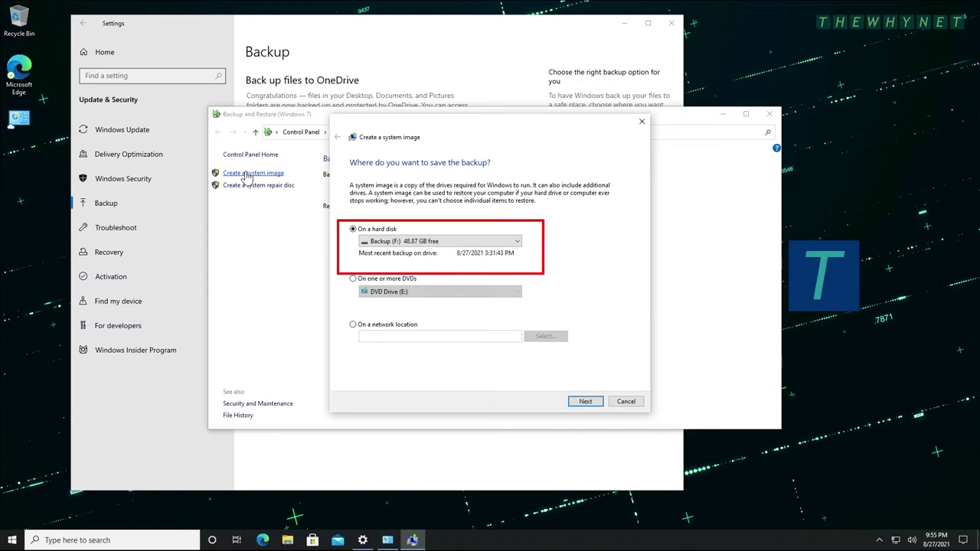
Check Backup (F:), then try a network location \SERVER\SHARE with administrator credentials and cancel it.
left_click(511, 243)
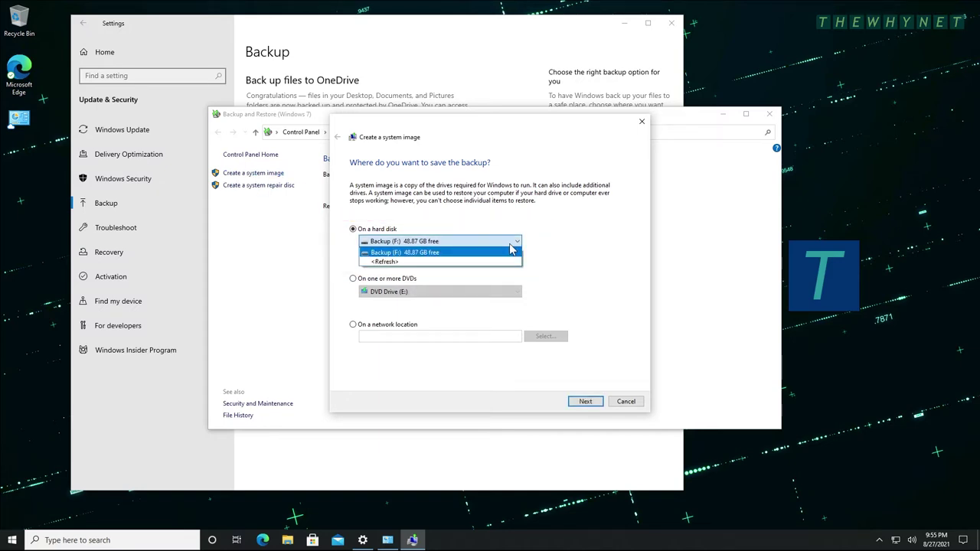
left_click(511, 249)
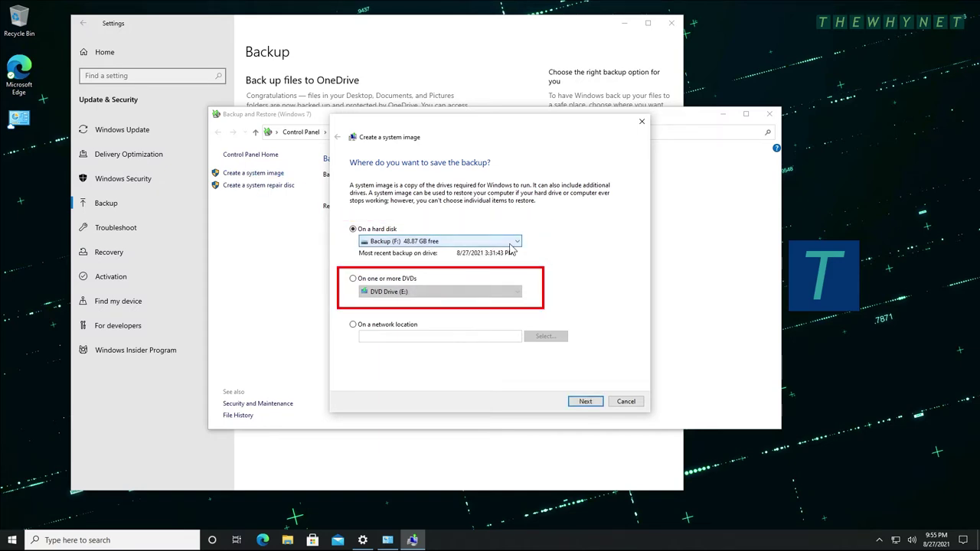
left_click(398, 327)
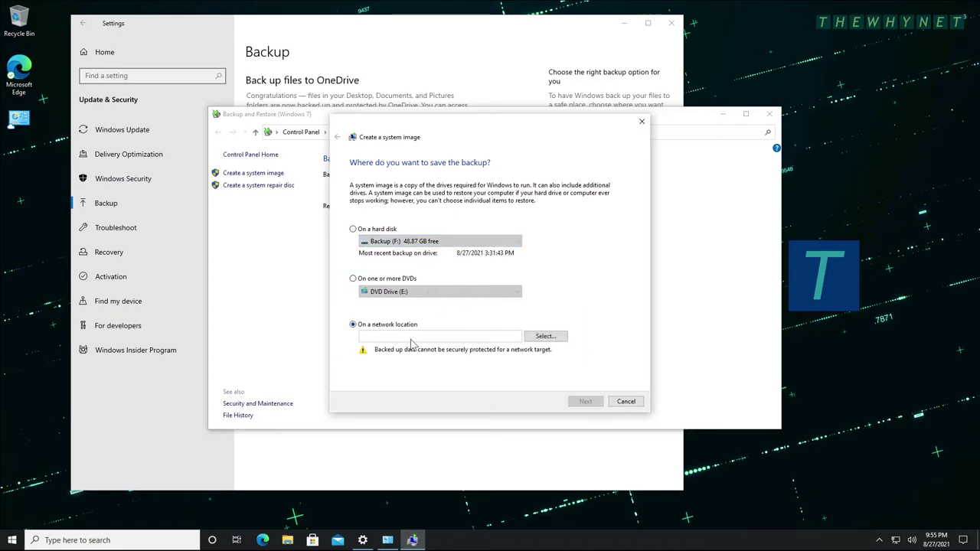
left_click(545, 336)
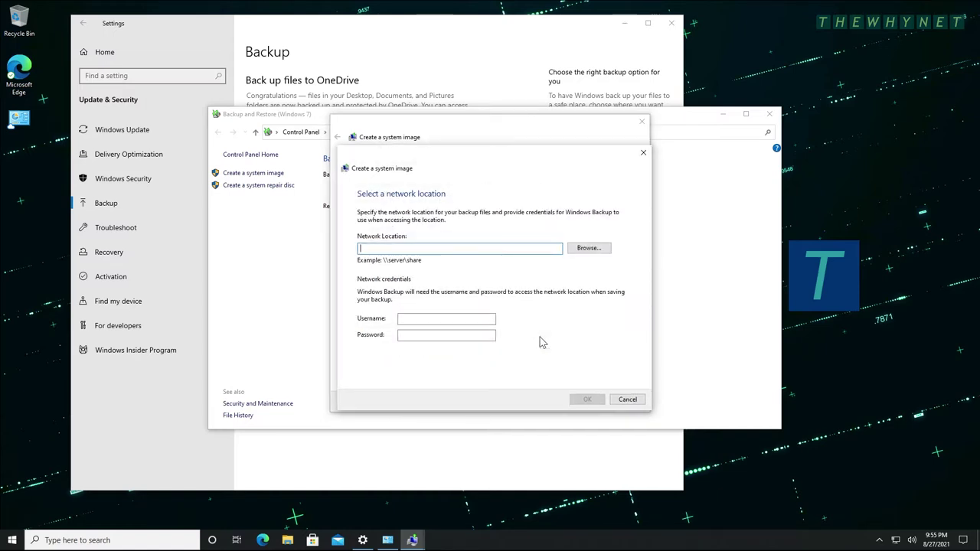
type("\\SERVER\\SHARE")
key("Tab")
key("Tab")
type("ADMINISTRATOR")
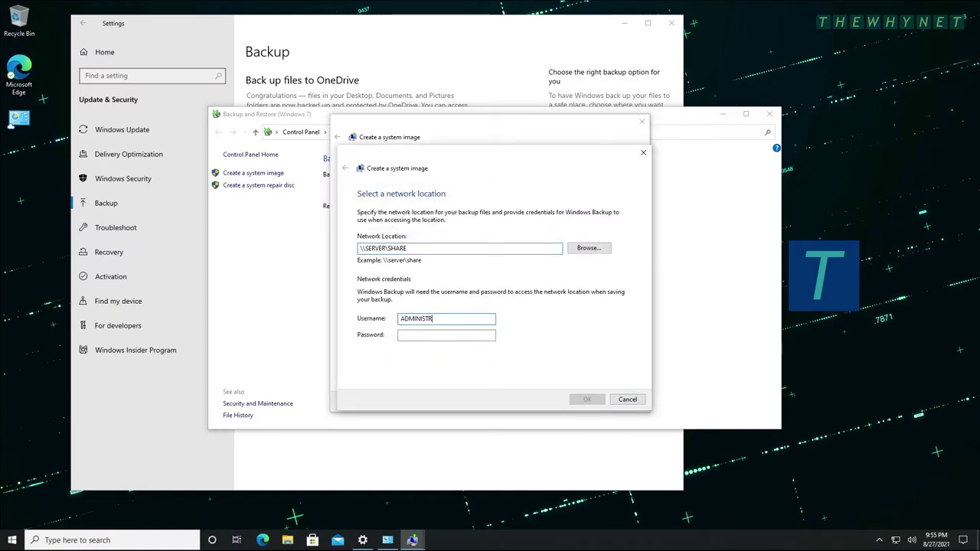
key("Tab")
type("**********")
left_click(603, 402)
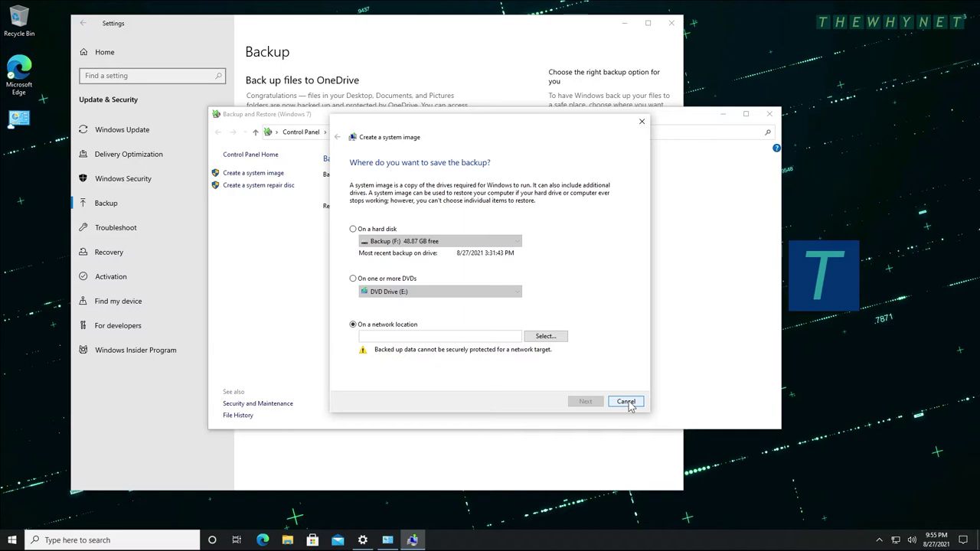
Return to saving on hard disk Backup (F:) and advance to the backup confirmation page.
left_click(364, 231)
left_click(585, 401)
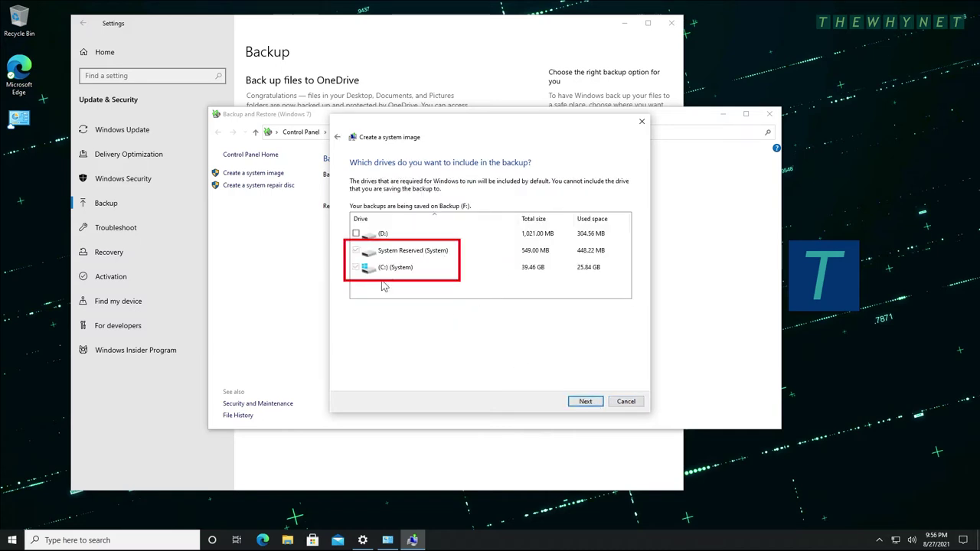
left_click(582, 403)
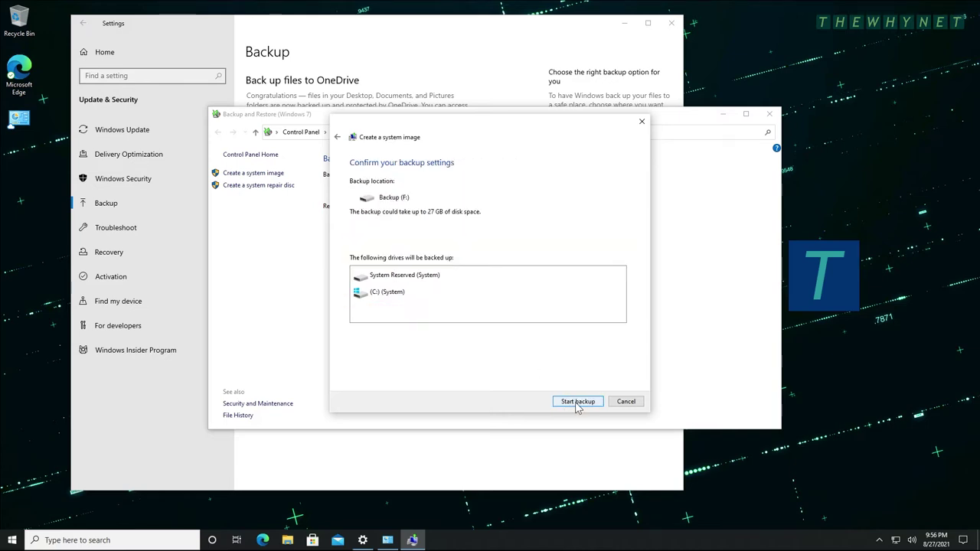
Start the backup, decline the system repair disc, and close the window when it completes.
left_click(578, 402)
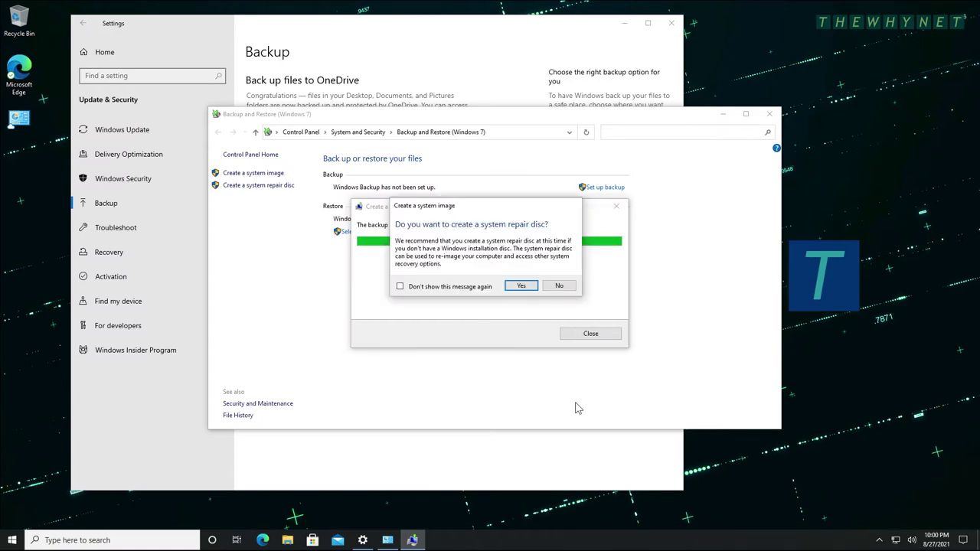
left_click(558, 287)
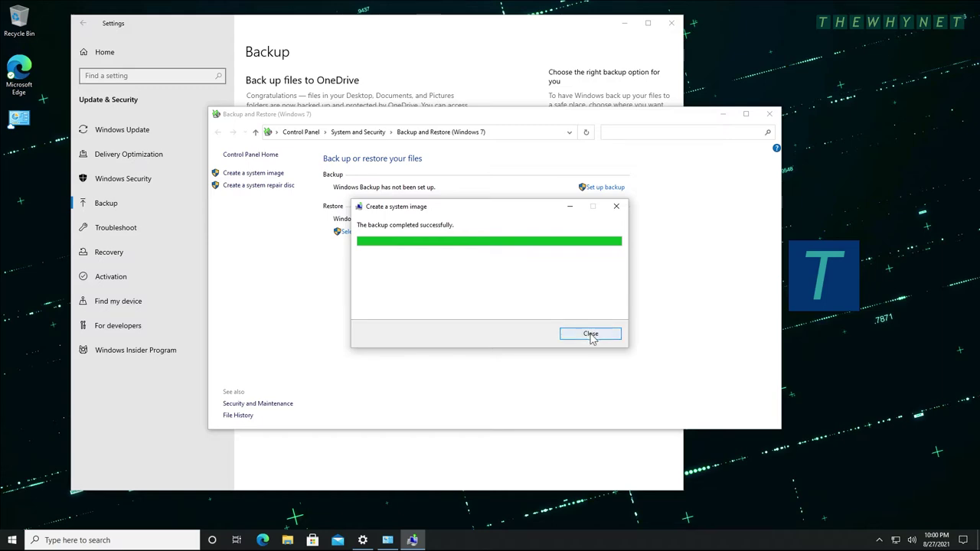
left_click(590, 333)
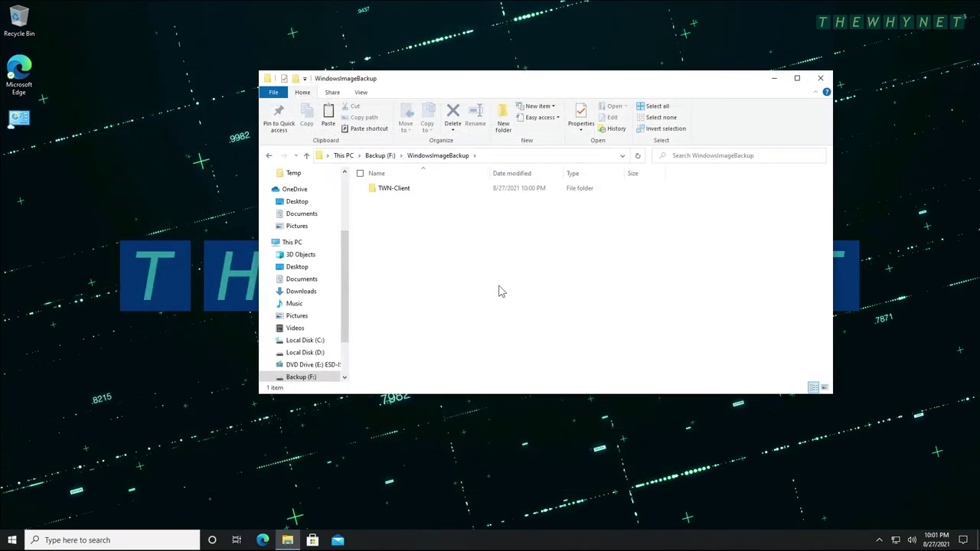
double_click(401, 192)
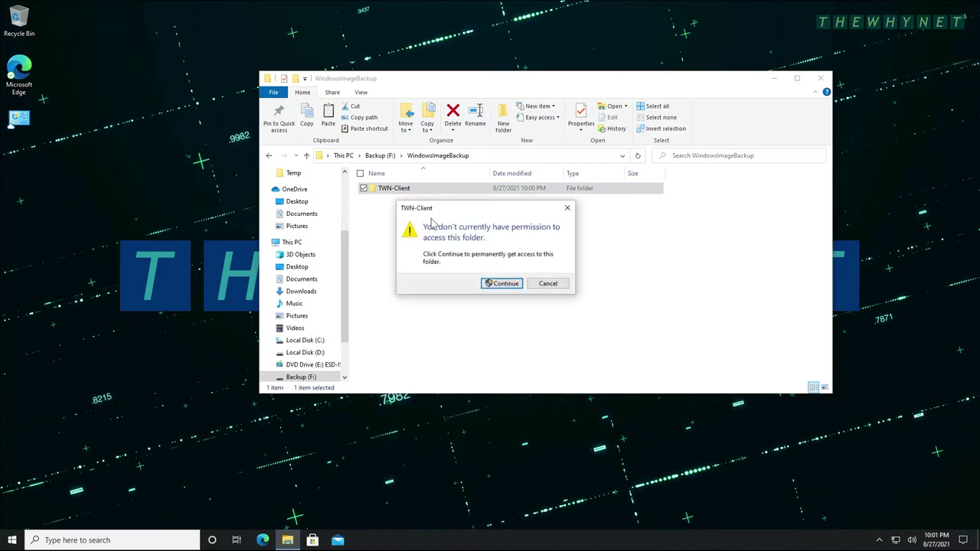
left_click(504, 285)
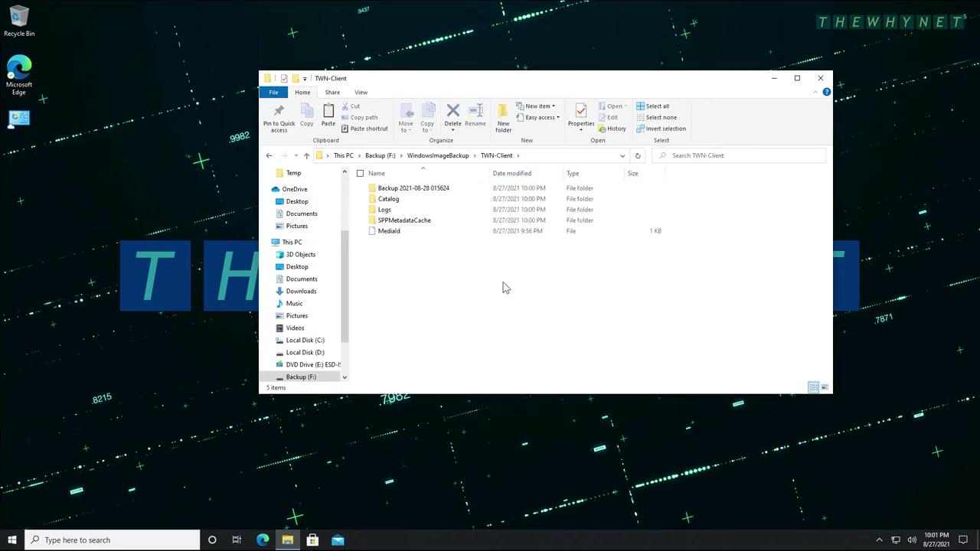
double_click(437, 189)
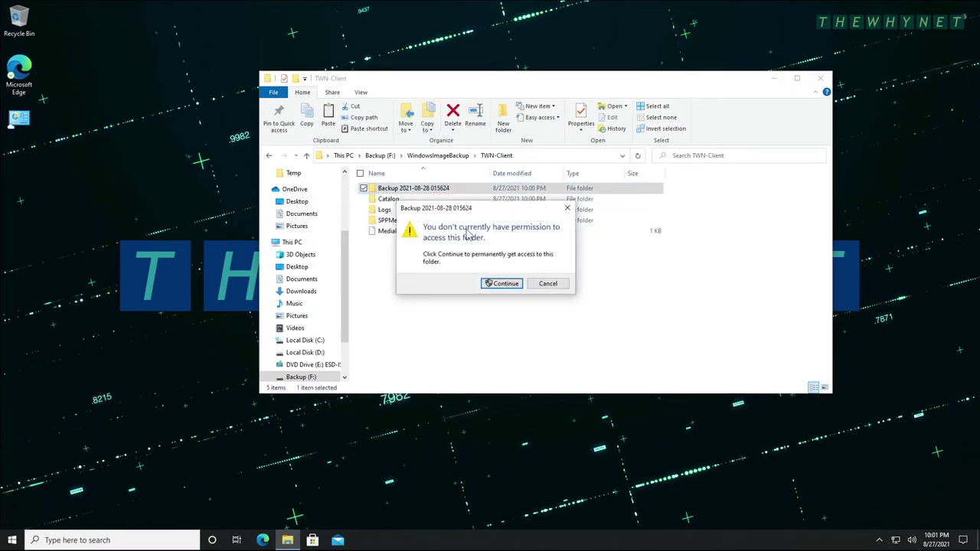
left_click(503, 285)
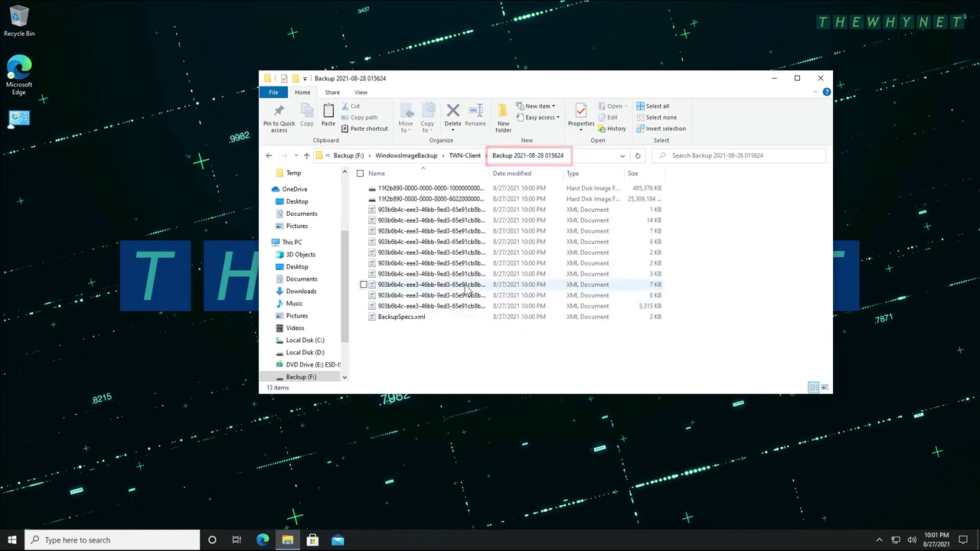
left_click(467, 157)
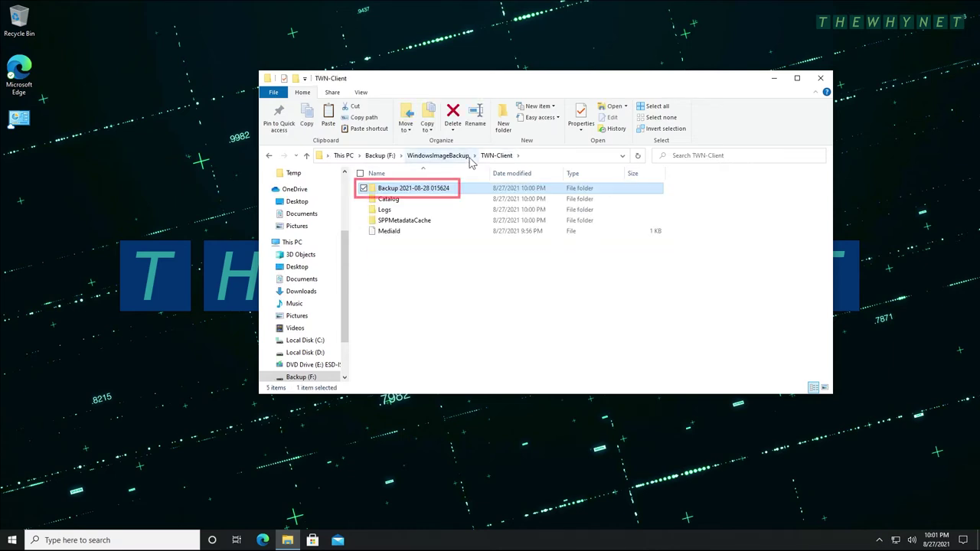
double_click(388, 200)
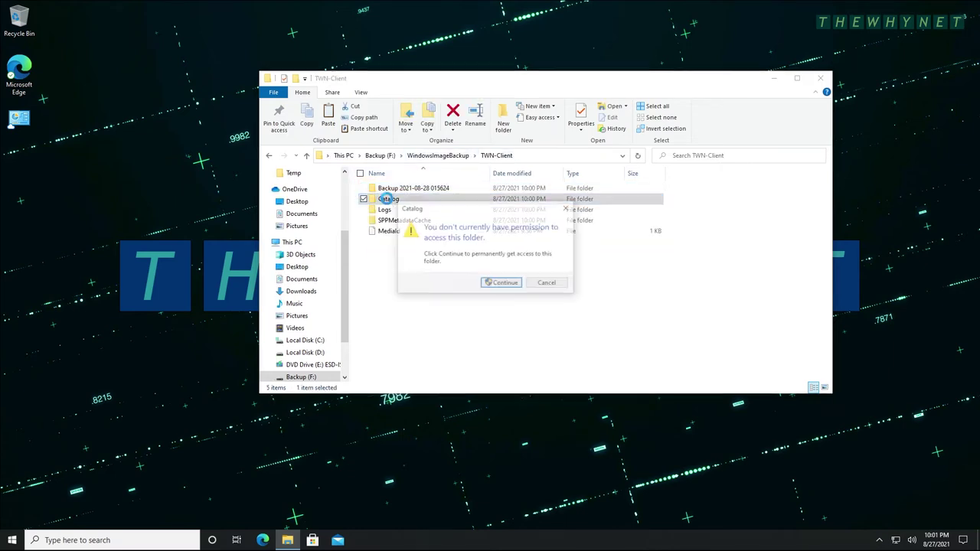
left_click(507, 283)
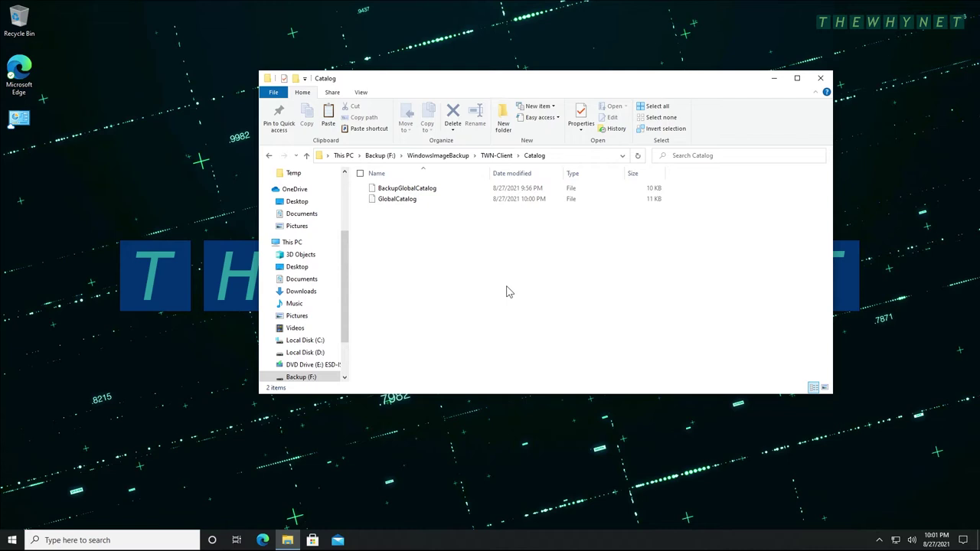
left_click(496, 157)
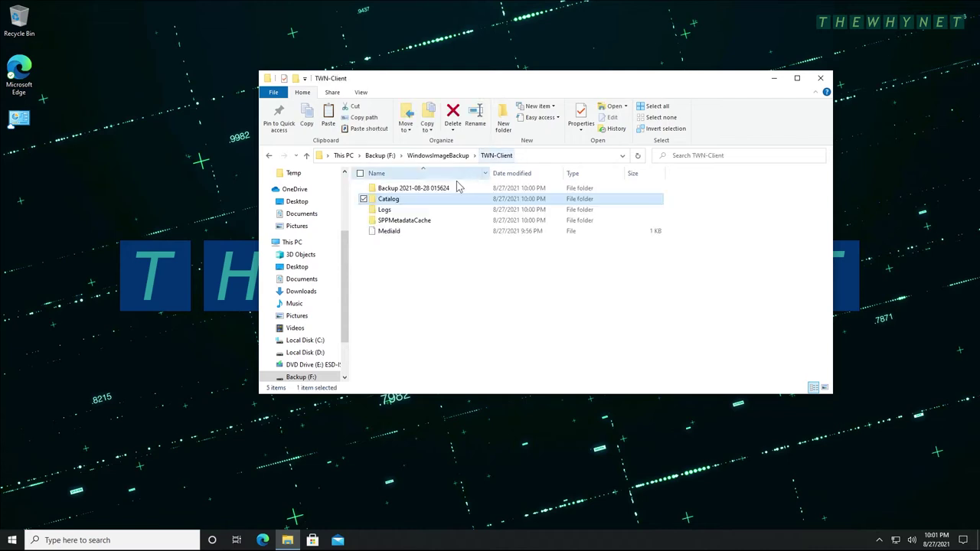
Open the Logs folder with permission, view the empty Backup_Error log in Notepad, then close it.
left_click(379, 212)
double_click(375, 211)
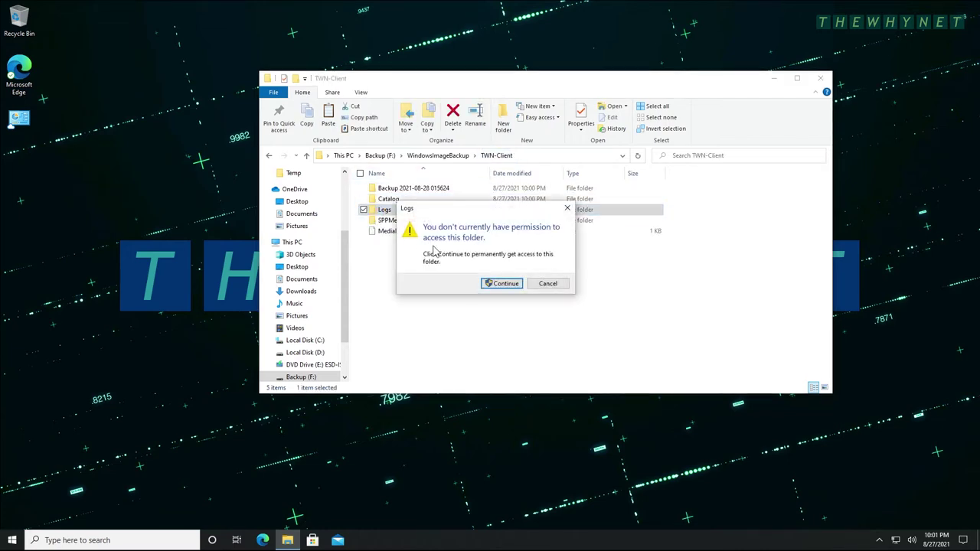
left_click(508, 284)
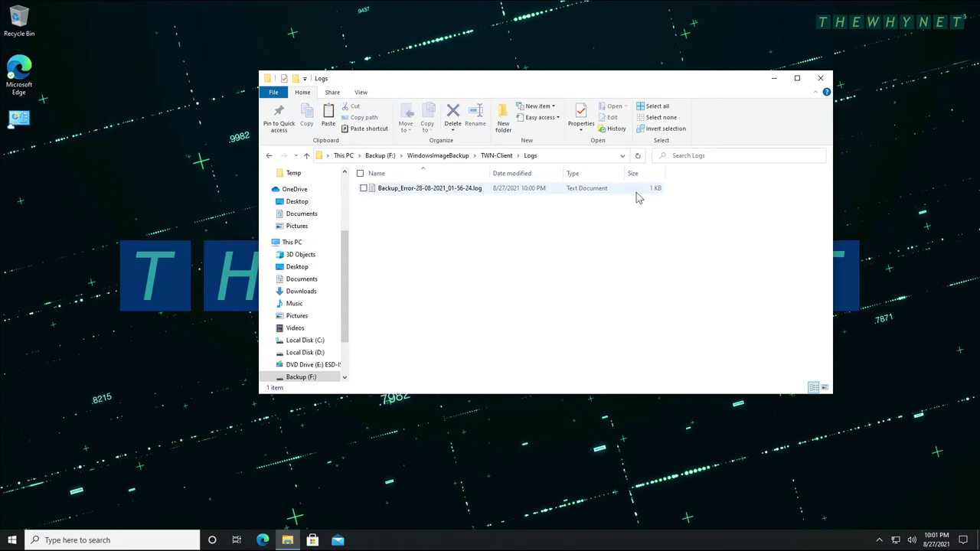
double_click(434, 193)
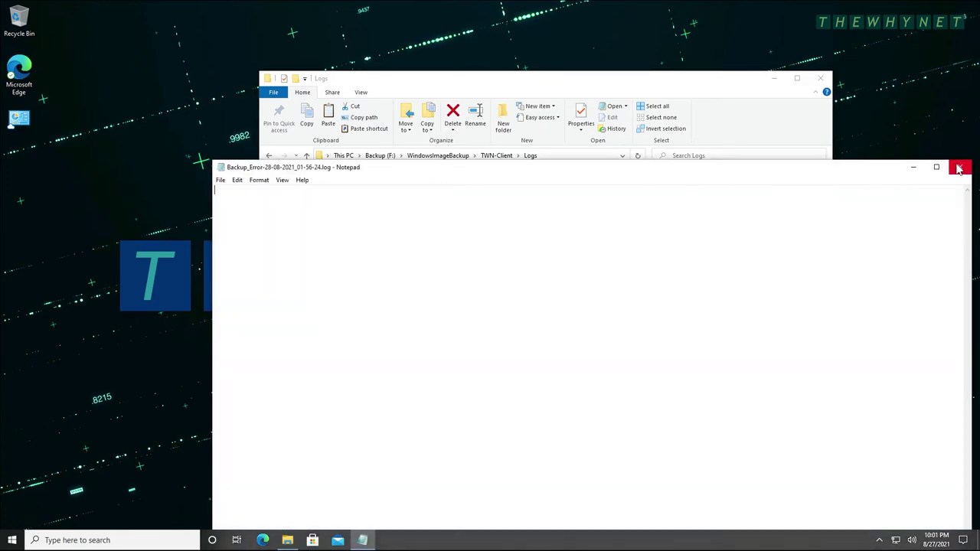
left_click(959, 167)
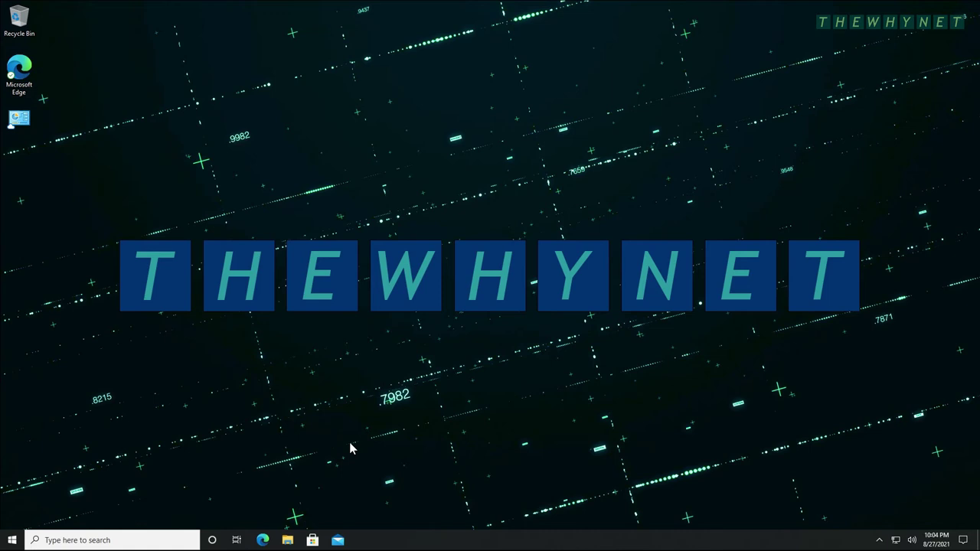
Reopen File Explorer from the taskbar.
left_click(294, 542)
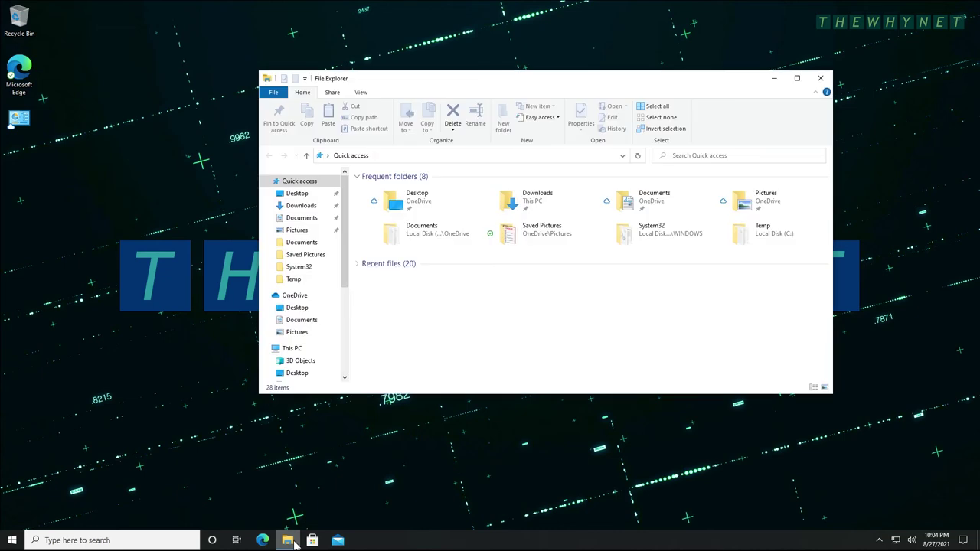
Show This PC, then restart the computer from the Start menu's power options.
left_click(292, 350)
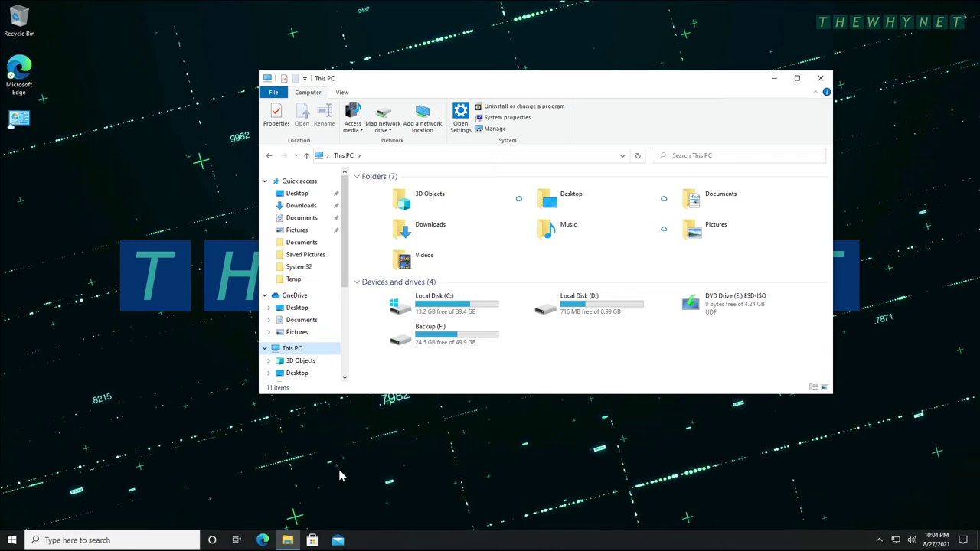
left_click(12, 541)
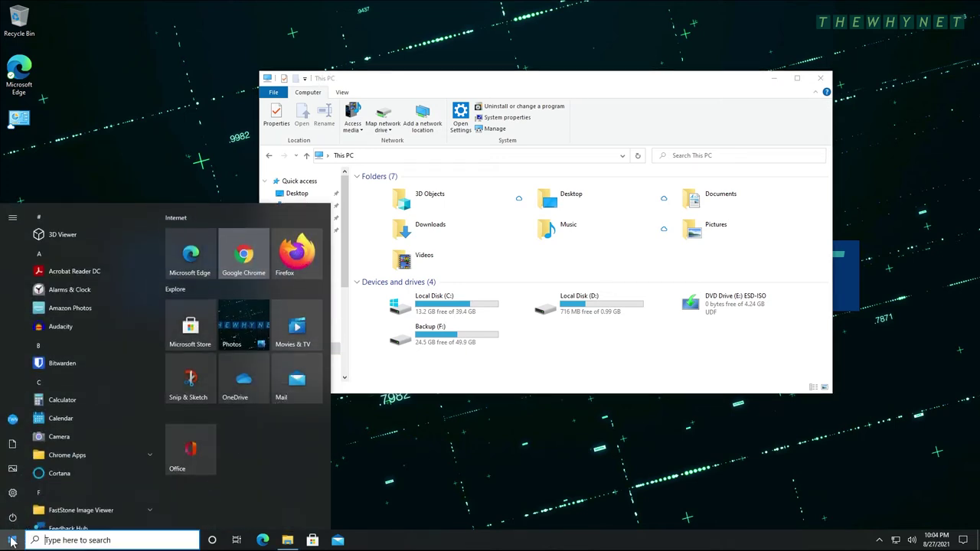
left_click(11, 518)
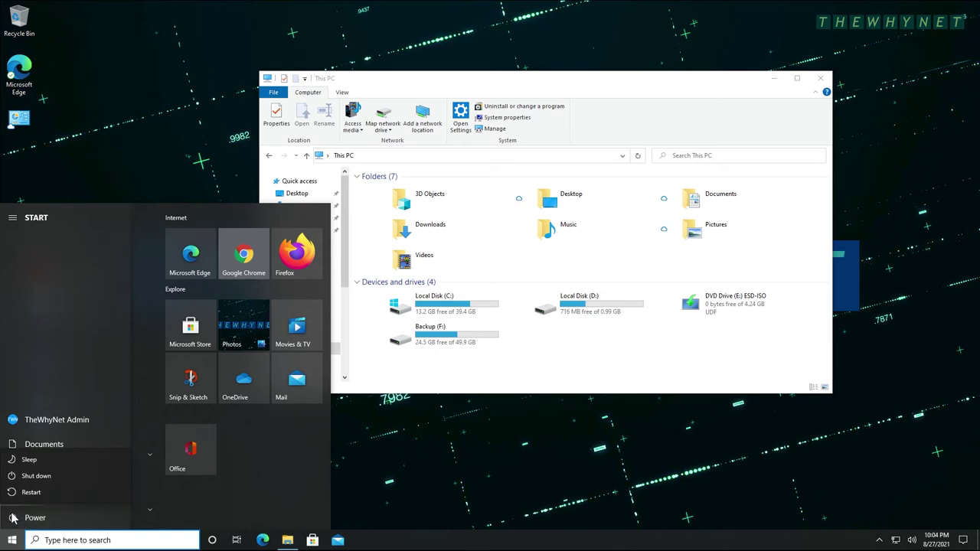
left_click(32, 493)
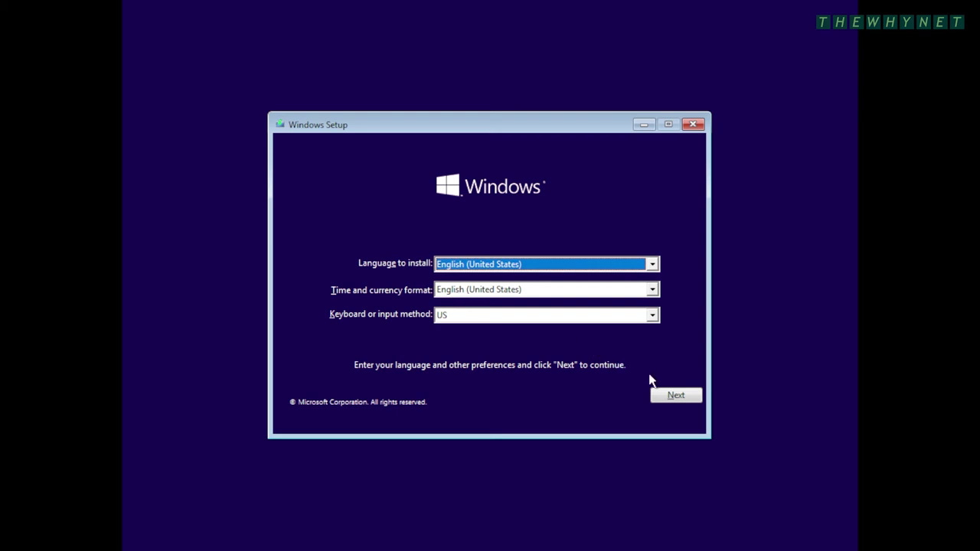
Keep English (United States) with US keyboard, then choose Repair your computer > Troubleshoot > System Image Recovery.
left_click(672, 398)
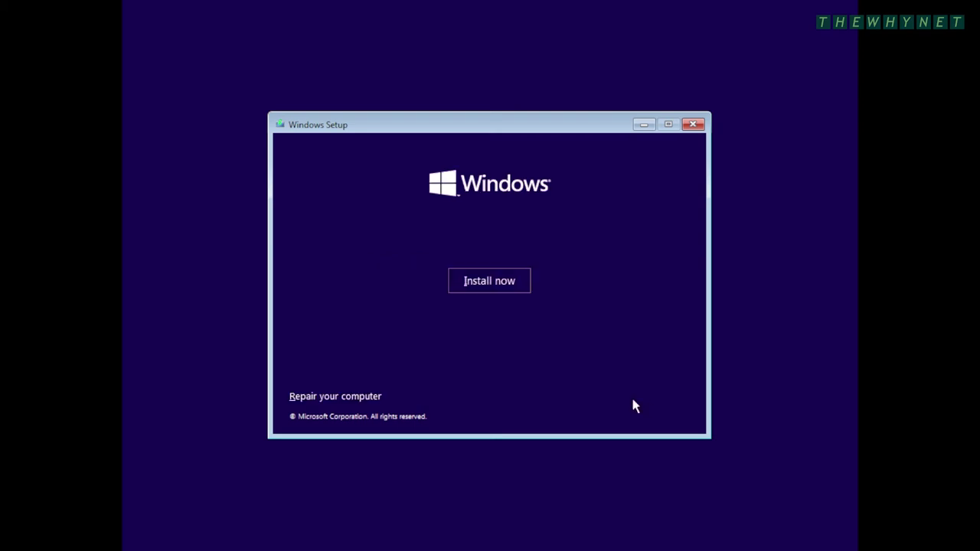
left_click(346, 398)
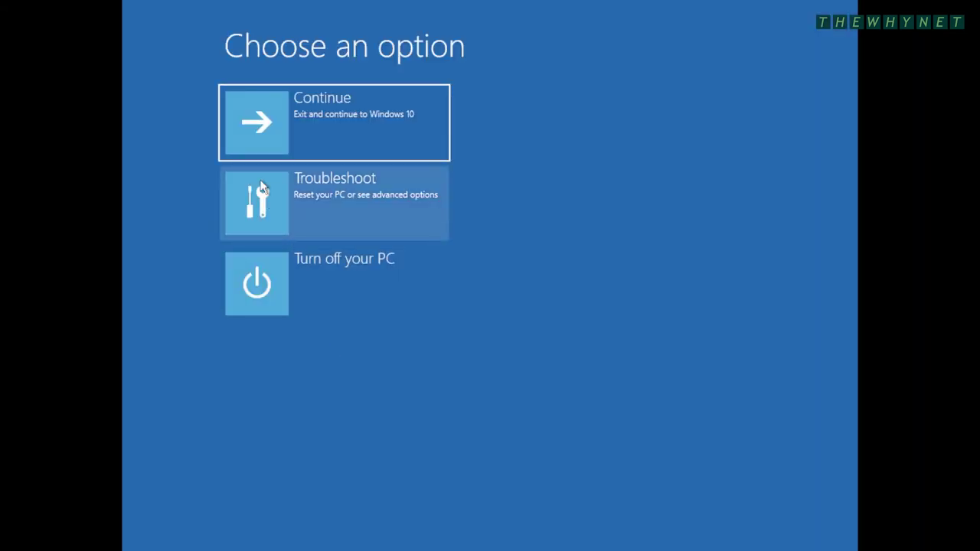
left_click(261, 187)
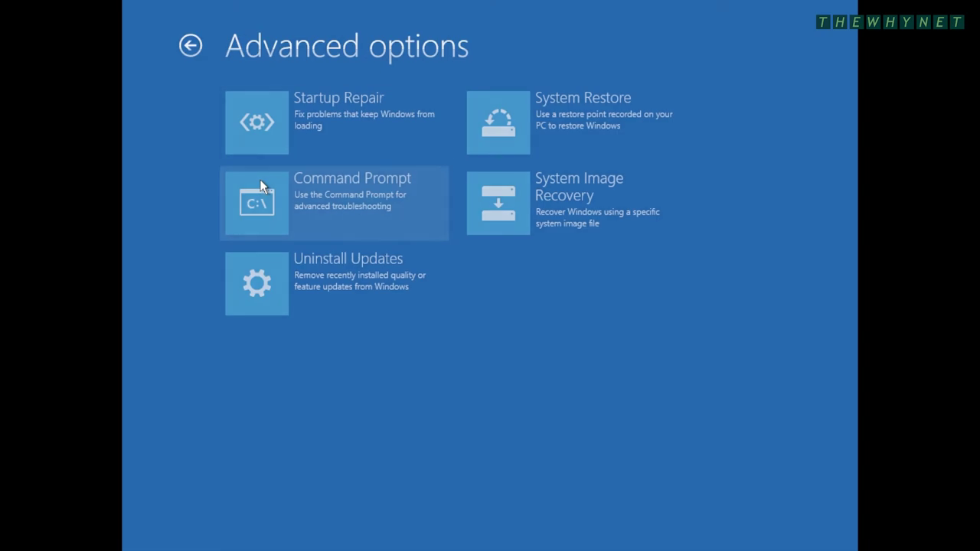
left_click(497, 207)
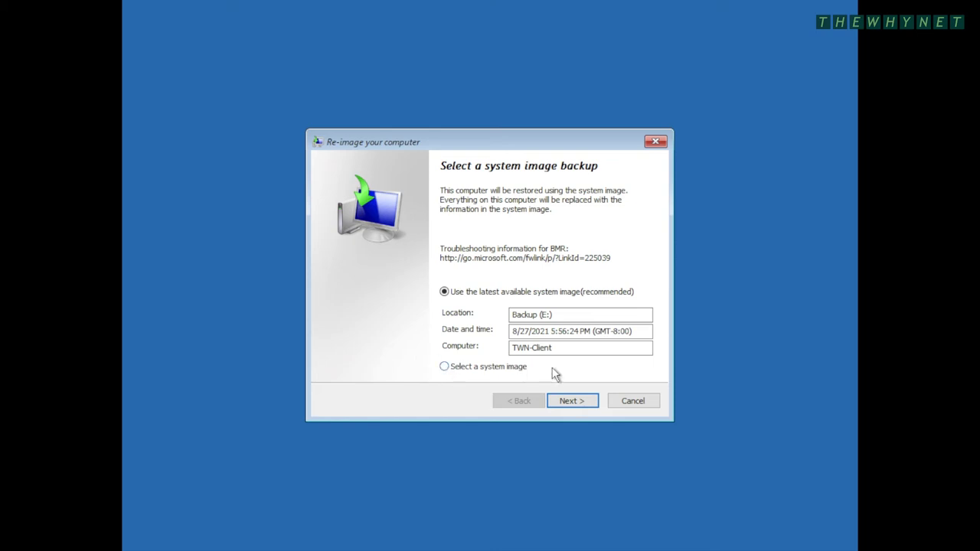
Use the latest available TWN-Client image without reformatting disks and finish the restore setup.
left_click(580, 405)
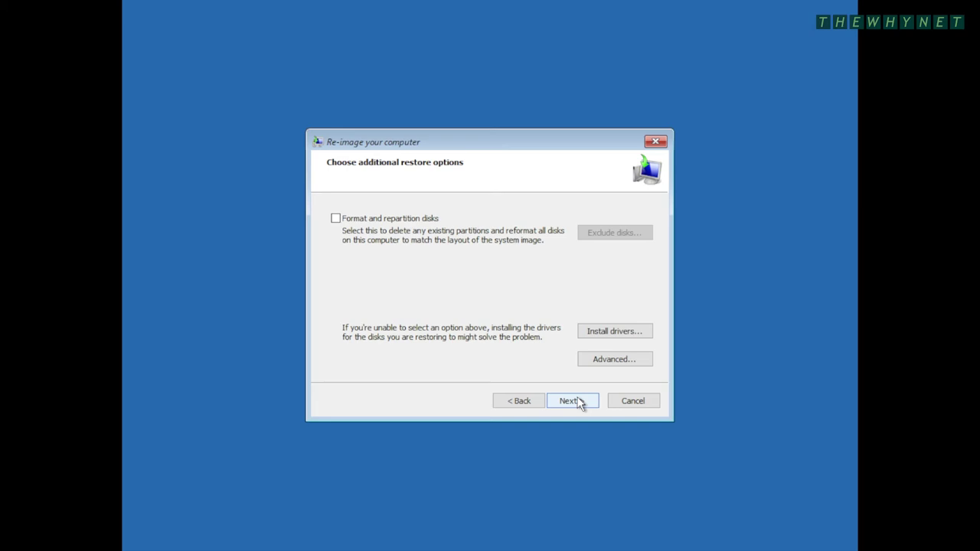
left_click(580, 401)
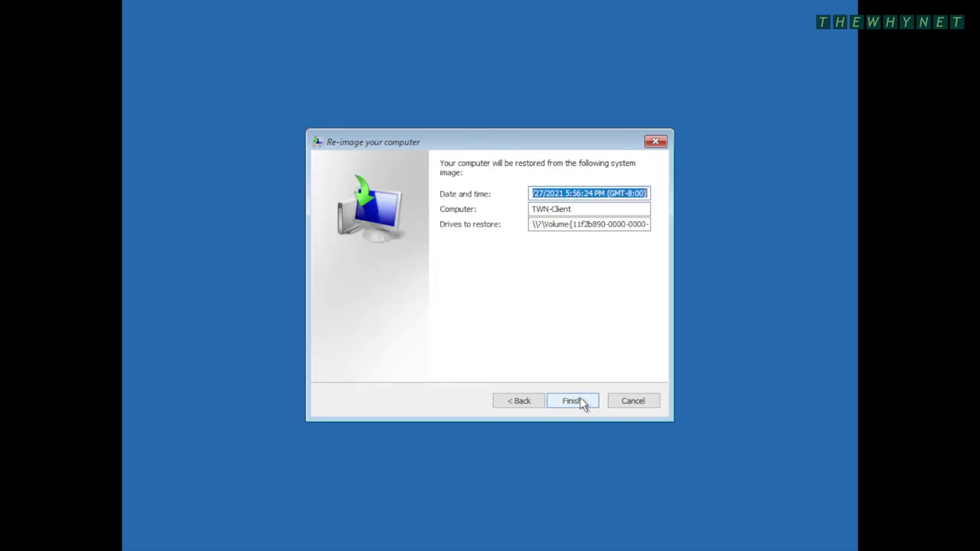
left_click(579, 401)
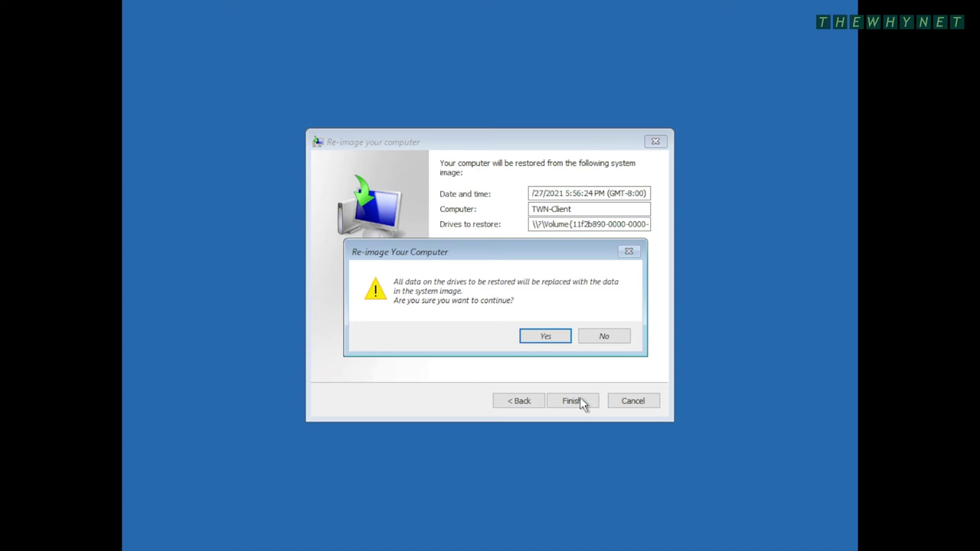
Confirm overwriting the drive with the system image, restart, and sign back in with the account password.
left_click(554, 341)
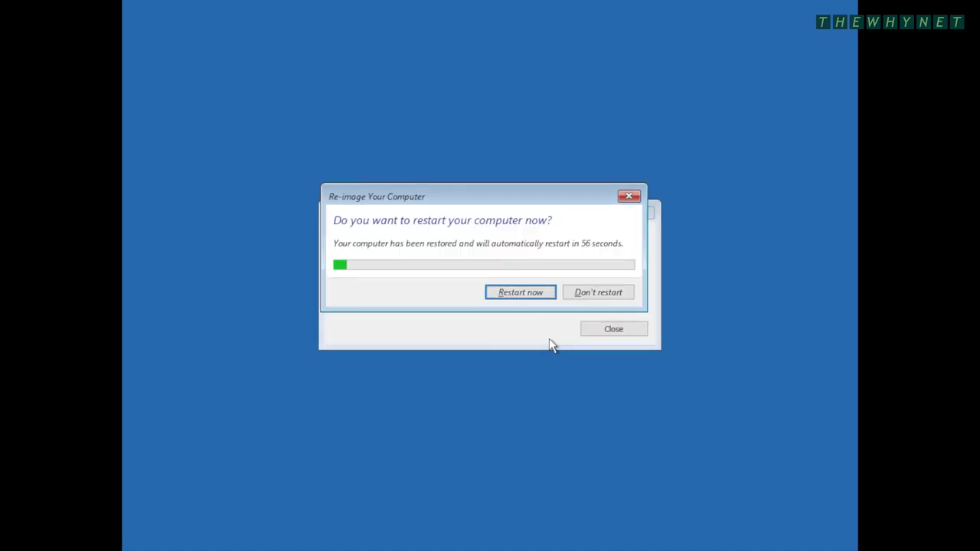
left_click(535, 293)
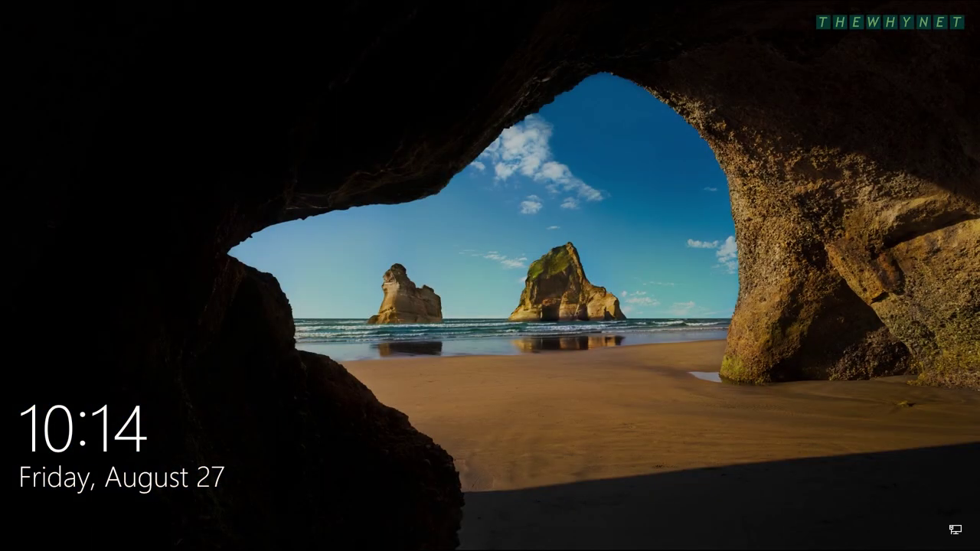
left_click(307, 176)
type("••••••••")
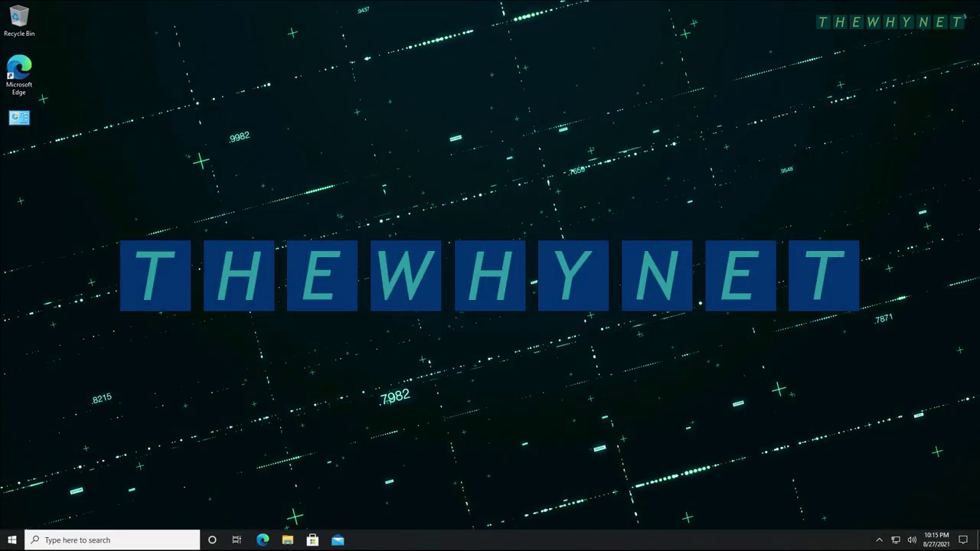
key("super+e")
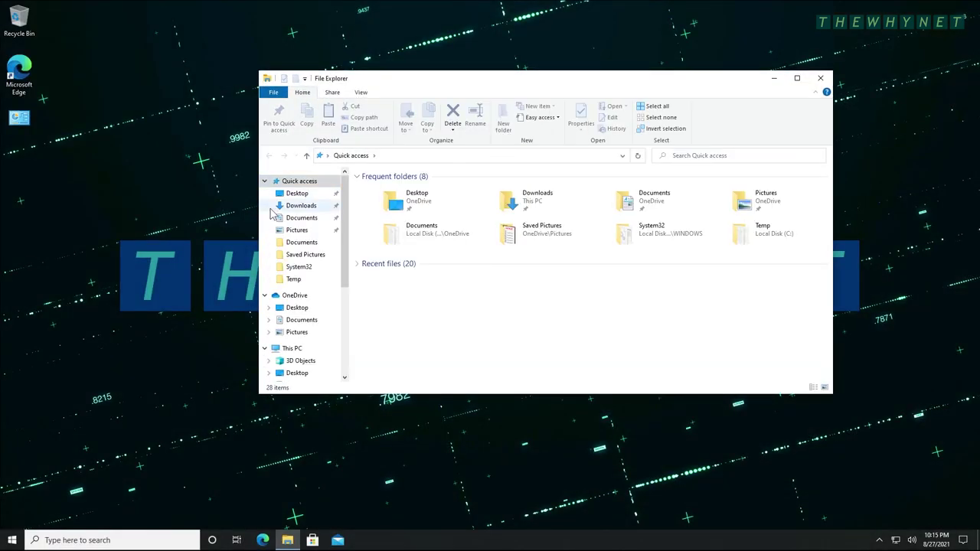
Verify C:\Temp still holds its ten TEMP FILE text files, then check the OneDrive folder's contents.
left_click(285, 348)
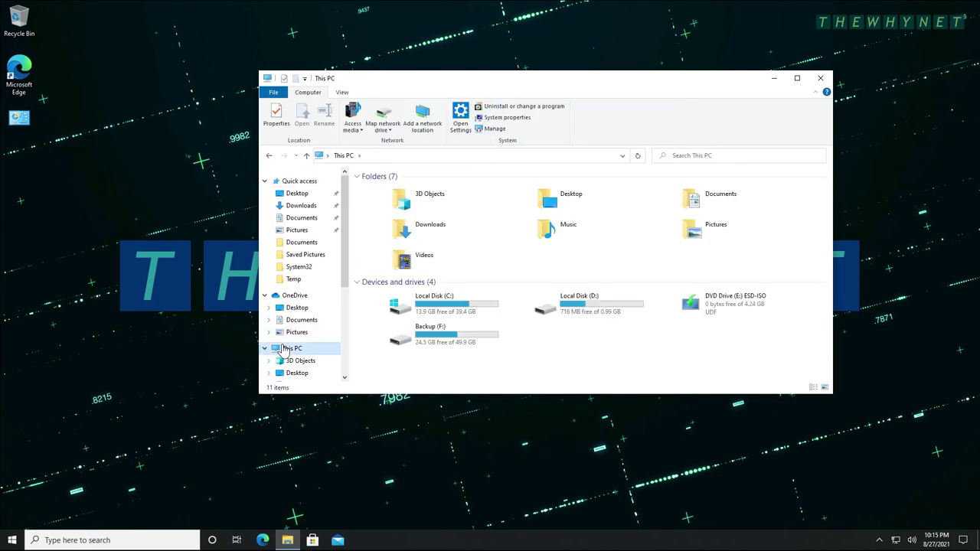
double_click(449, 310)
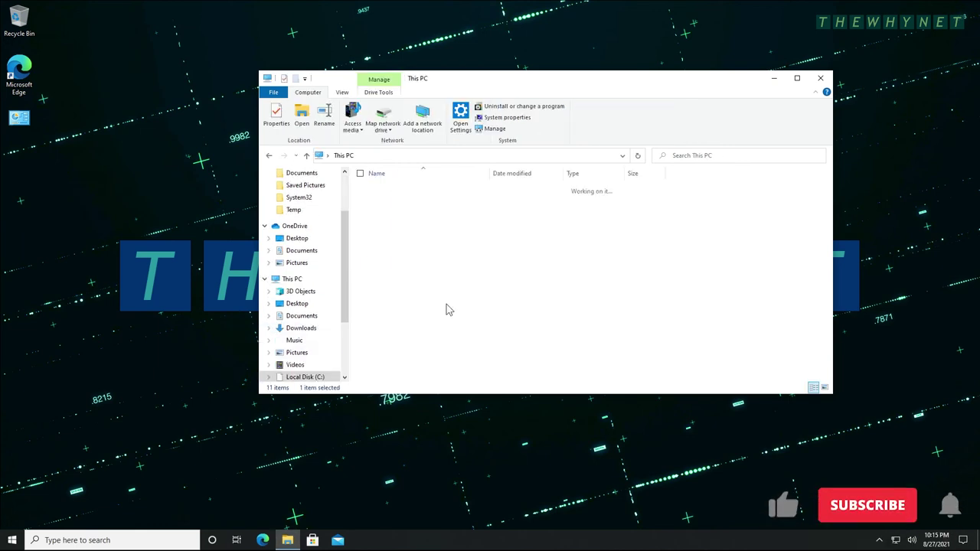
double_click(375, 310)
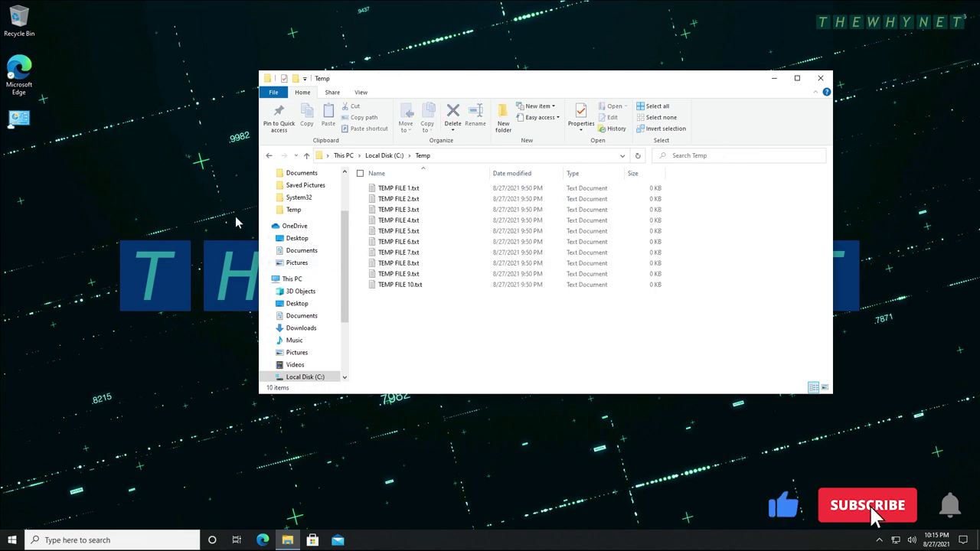
left_click(291, 227)
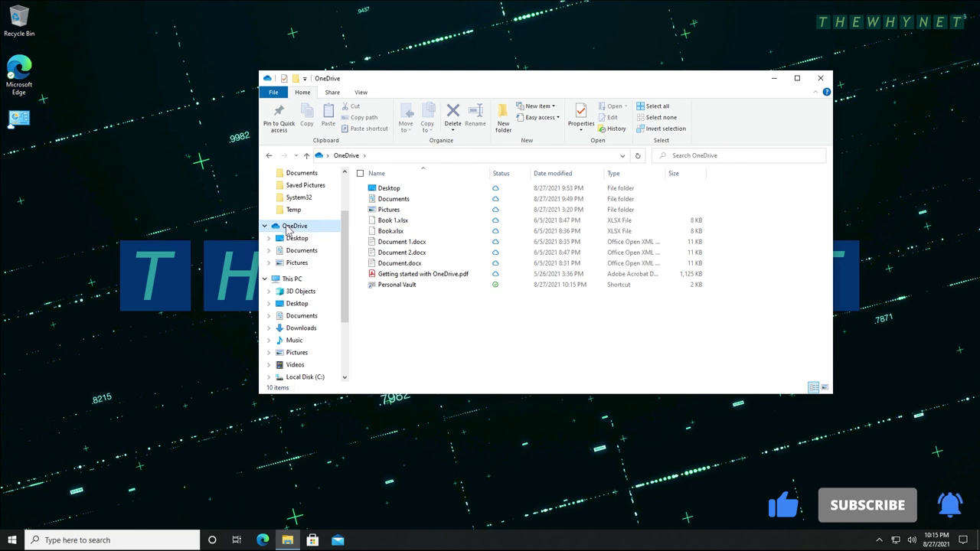
left_click(291, 282)
double_click(425, 333)
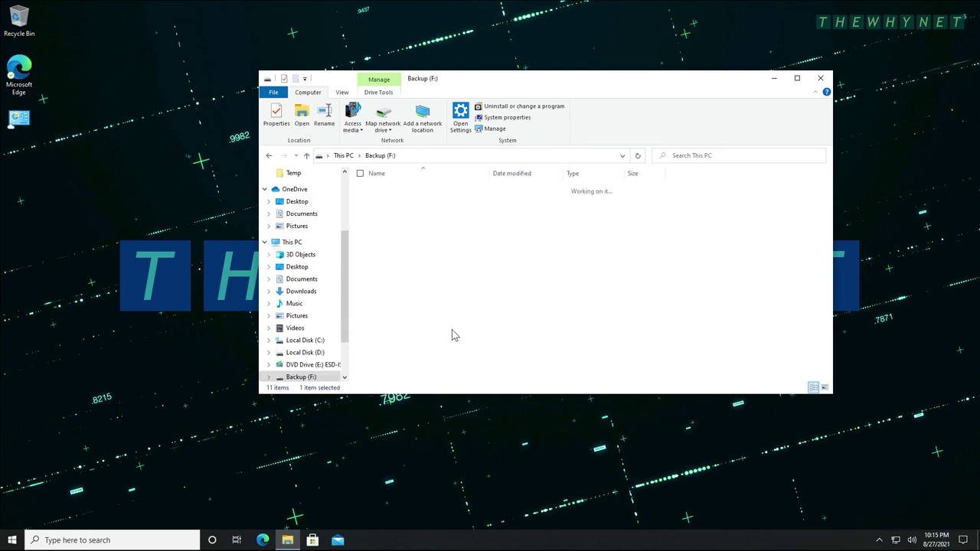
double_click(418, 191)
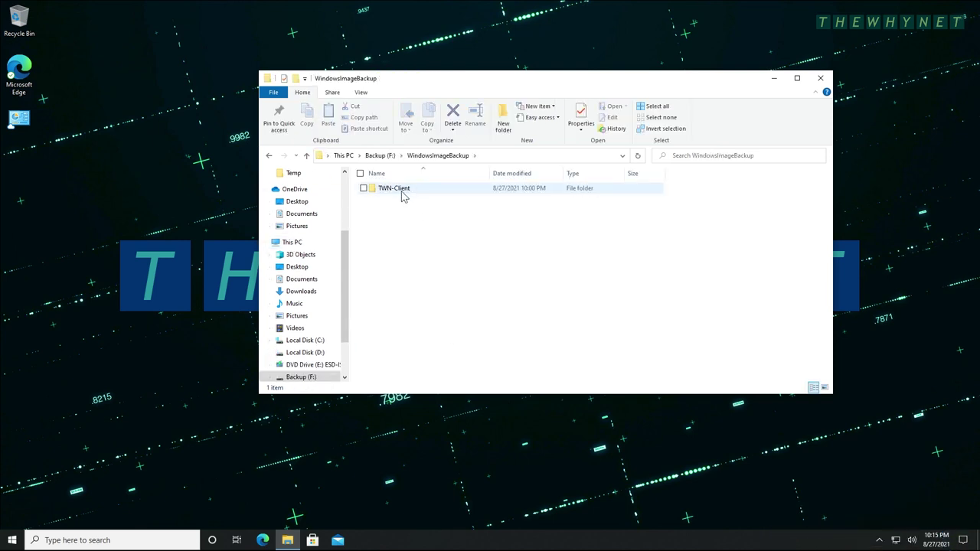
double_click(401, 195)
double_click(402, 196)
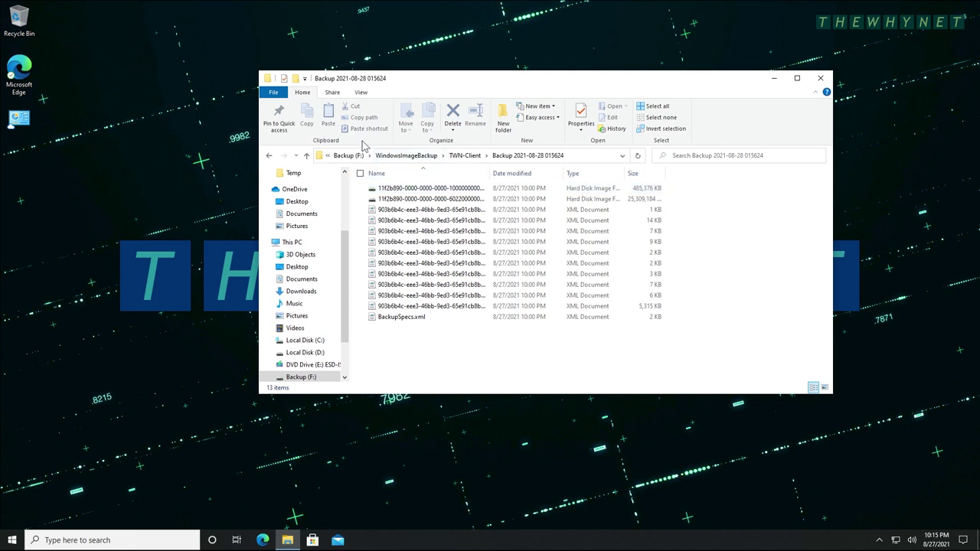
left_click(467, 157)
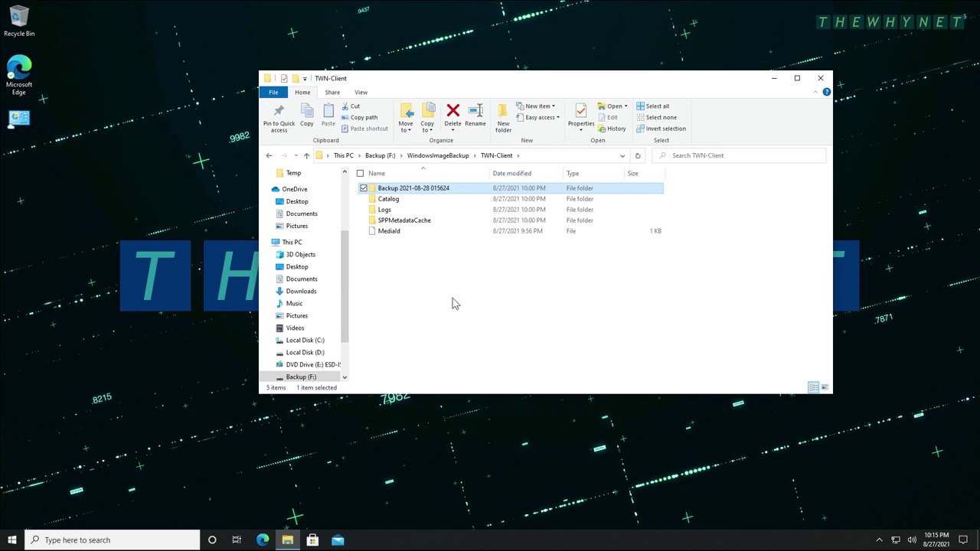
left_click(820, 78)
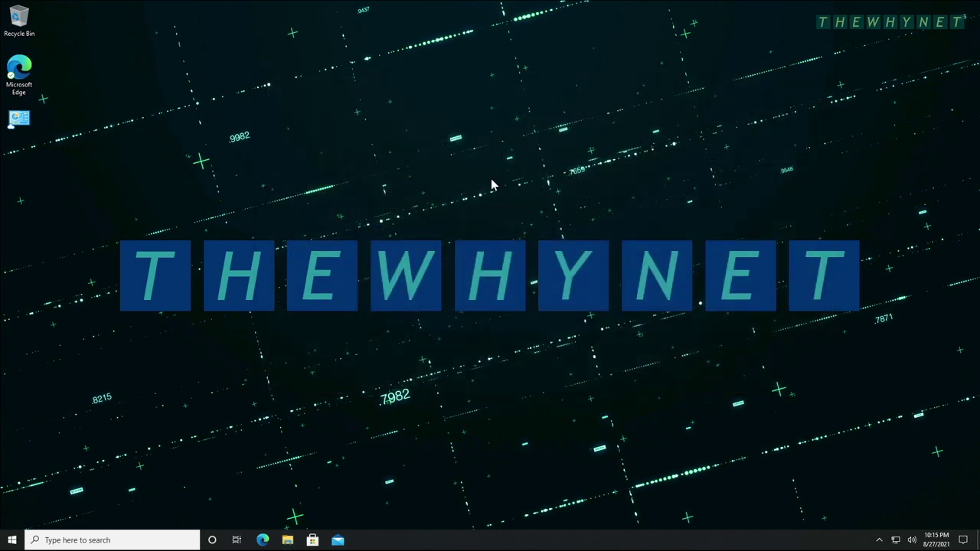